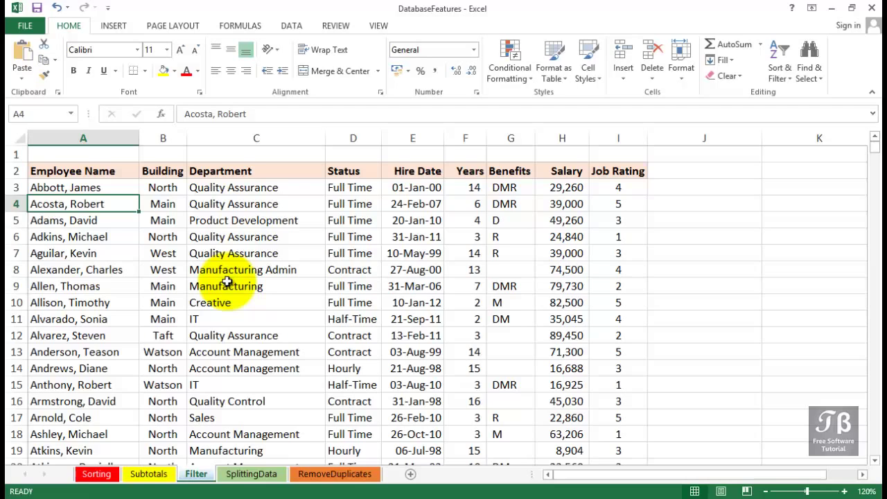
# Select a cell in the employee list and zoom the sheet to 140%
pyautogui.click(227, 282)
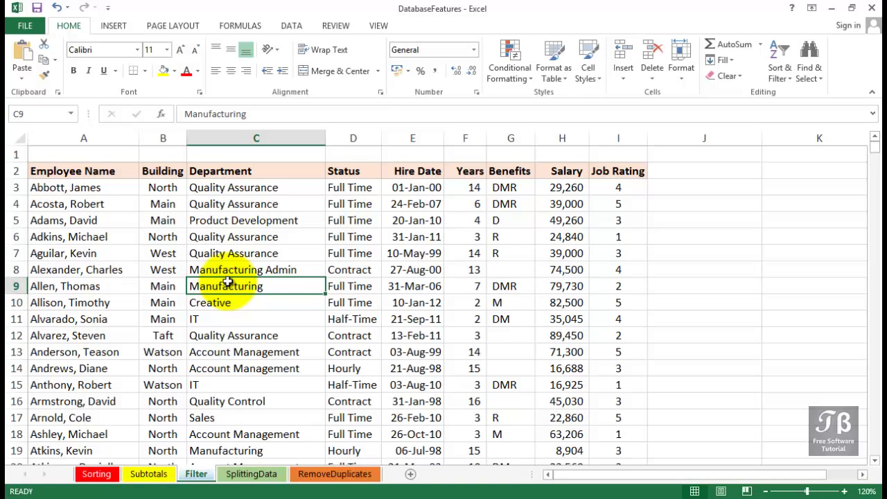
pyautogui.scroll(-5, 227, 282)
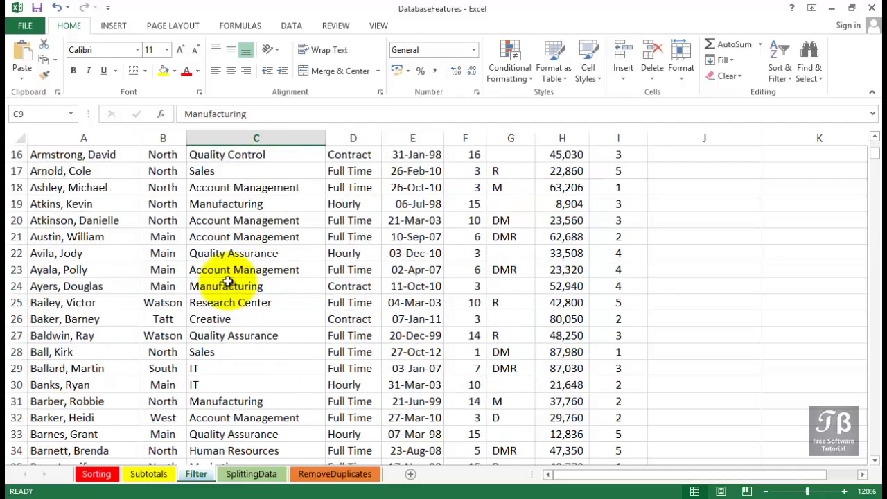
pyautogui.scroll(-6, 226, 282)
pyautogui.scroll(11, 226, 282)
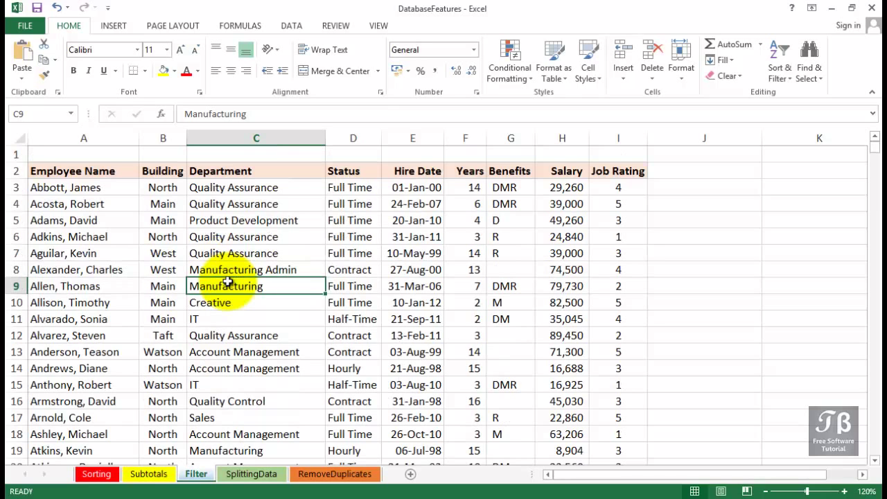
pyautogui.click(845, 492)
pyautogui.click(844, 492)
pyautogui.scroll(1, 281, 331)
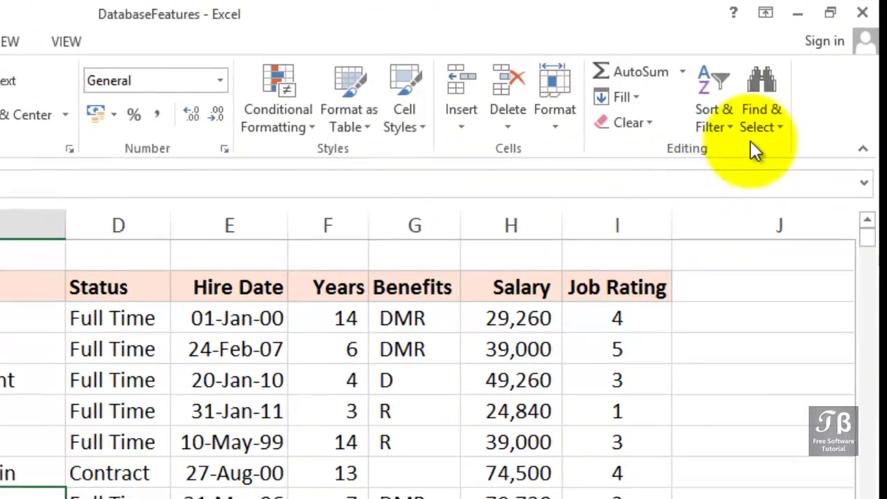
# Turn on AutoFilter from the Data tab and select the header row
pyautogui.click(731, 126)
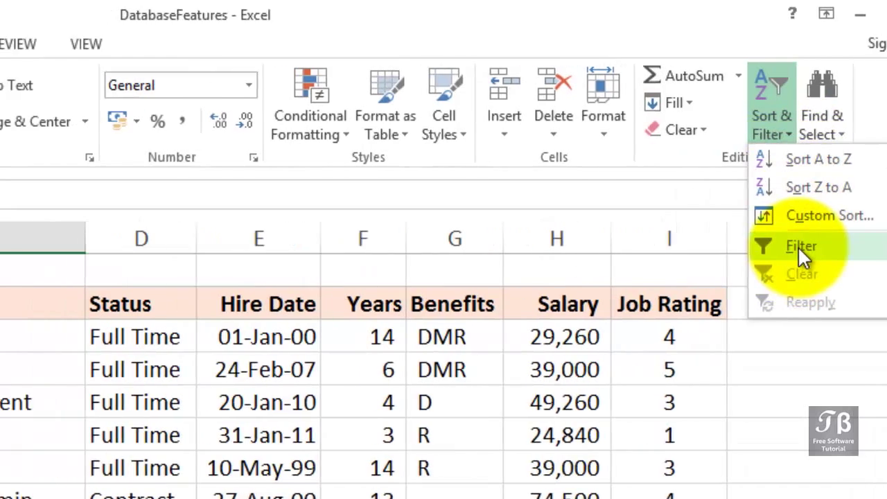
pyautogui.press('Escape')
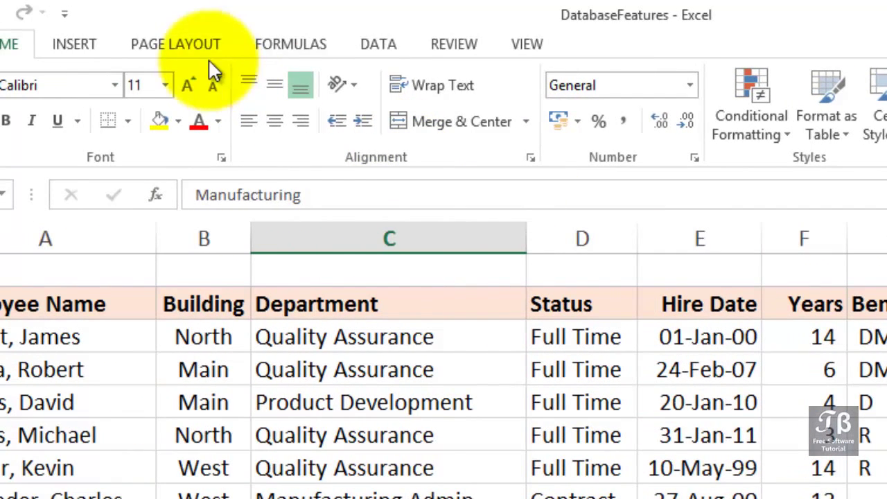
pyautogui.click(390, 46)
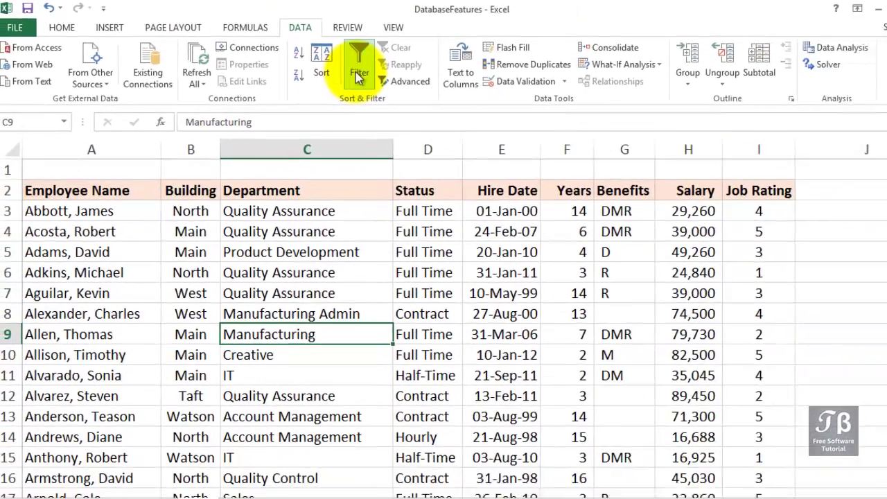
pyautogui.click(468, 111)
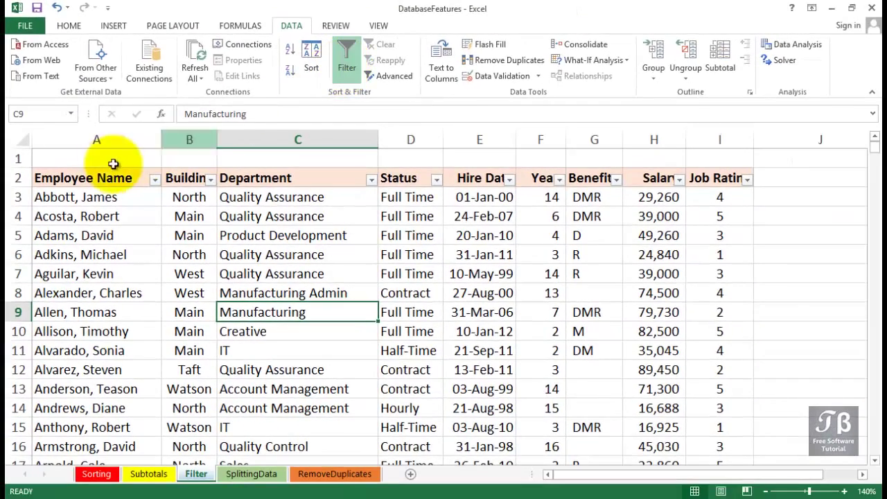
pyautogui.moveTo(104, 178); pyautogui.dragTo(715, 185)
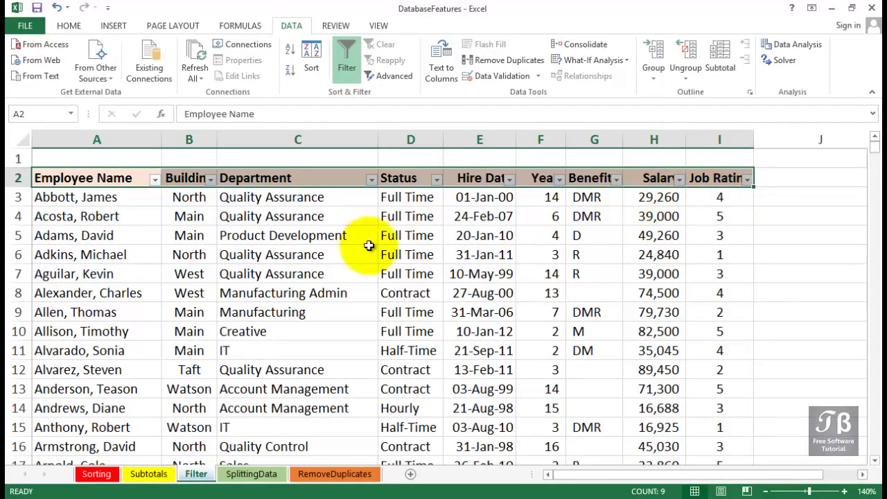
# Filter the Status column to Full Time only, leaving 393 of 741 records
pyautogui.click(399, 240)
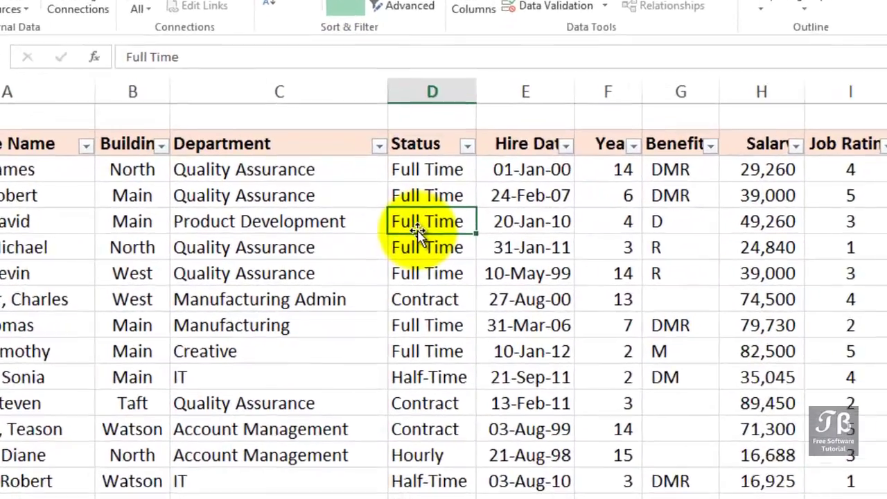
pyautogui.click(467, 144)
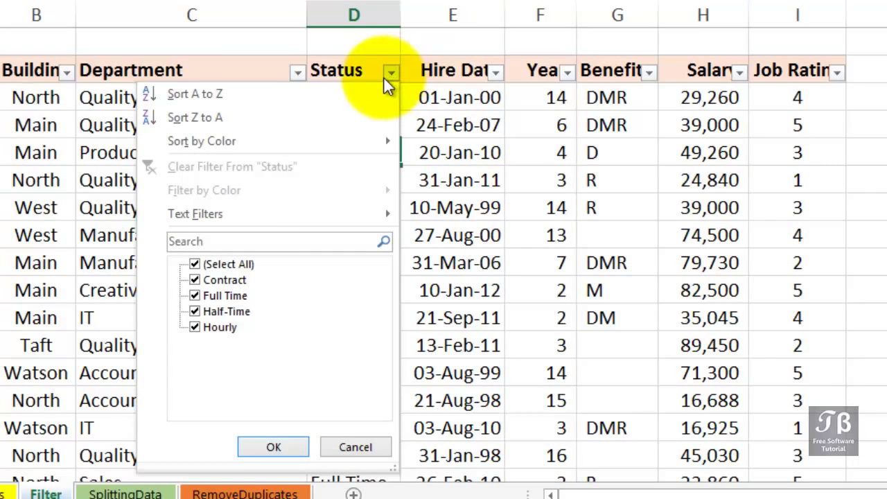
pyautogui.click(194, 264)
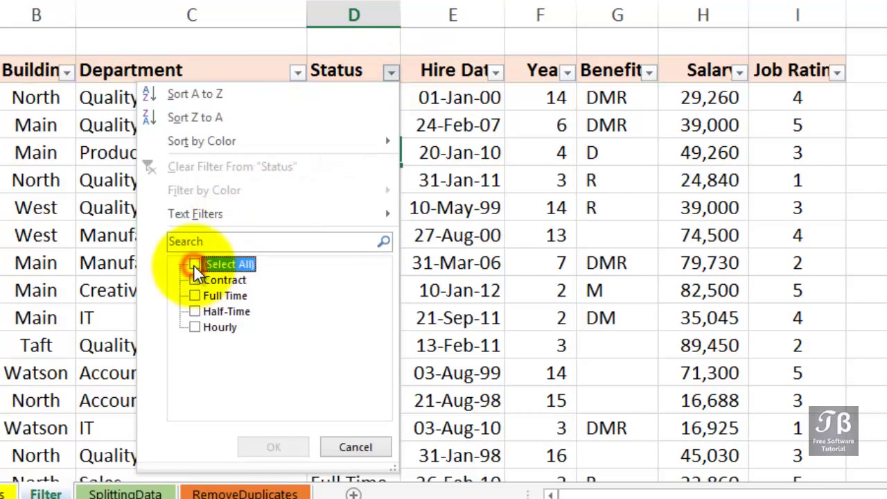
pyautogui.click(195, 295)
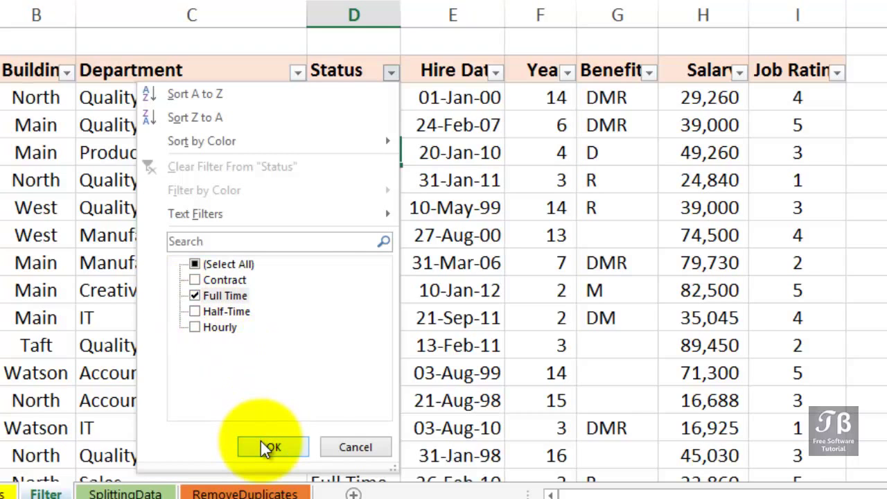
pyautogui.click(262, 441)
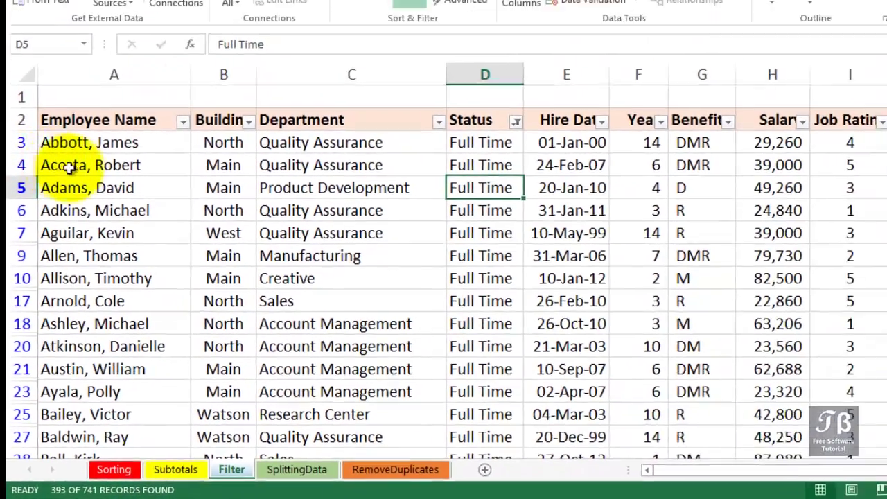
pyautogui.click(64, 198)
pyautogui.scroll(-7, 50, 234)
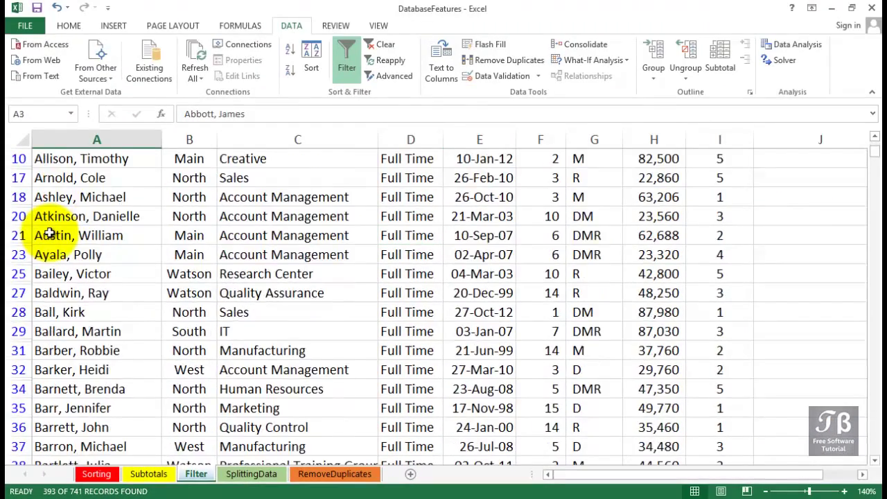
pyautogui.scroll(-5, 50, 234)
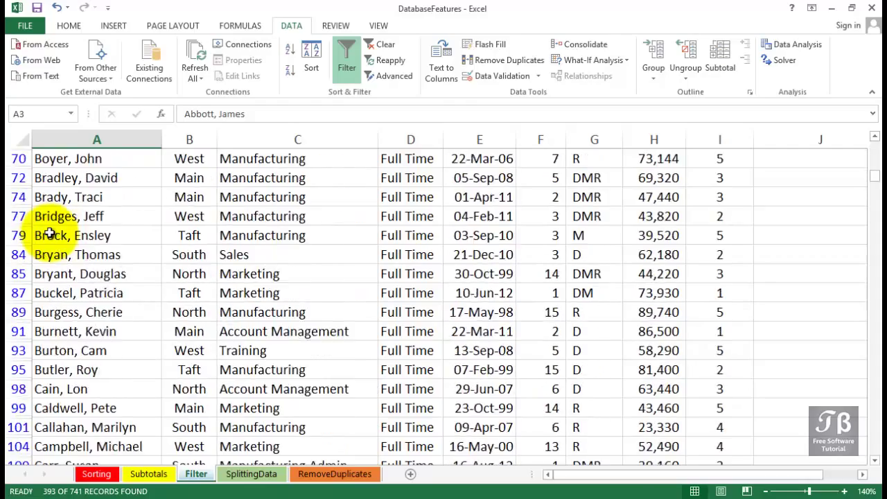
pyautogui.scroll(4, 50, 234)
pyautogui.scroll(4, 50, 233)
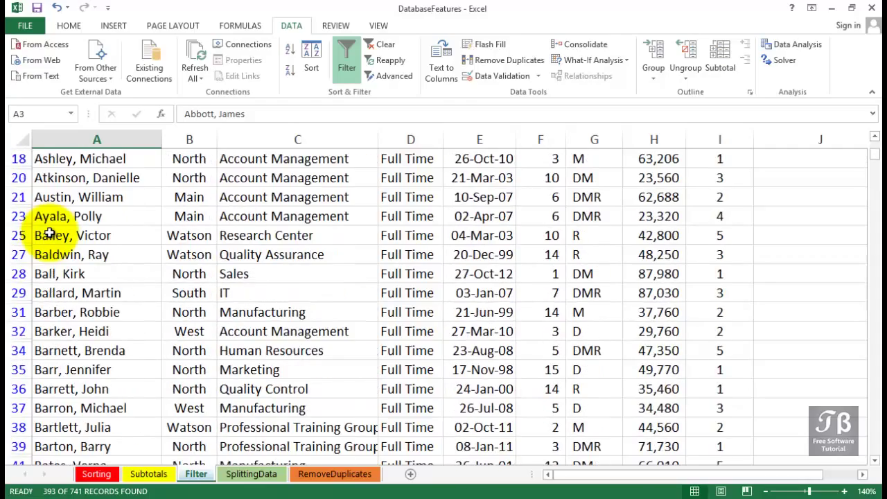
pyautogui.scroll(3, 50, 234)
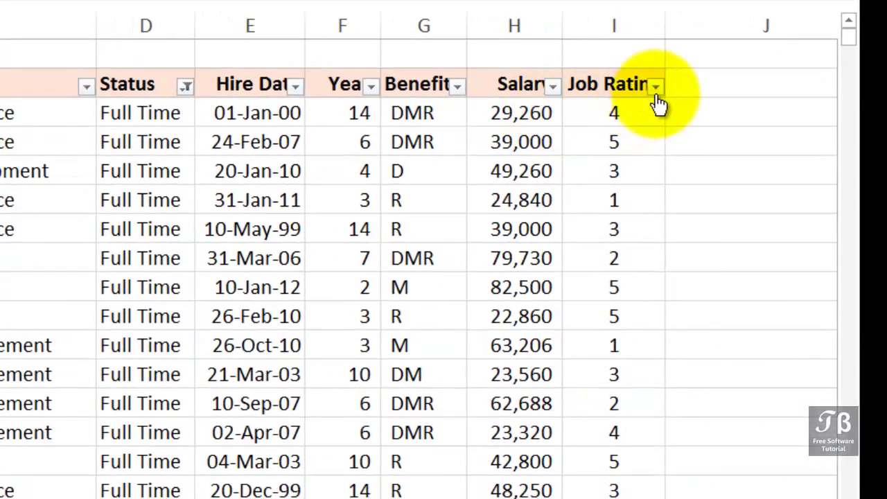
# Filter Job Rating to 5 only, narrowing the list to 102 of 741 records
pyautogui.click(656, 87)
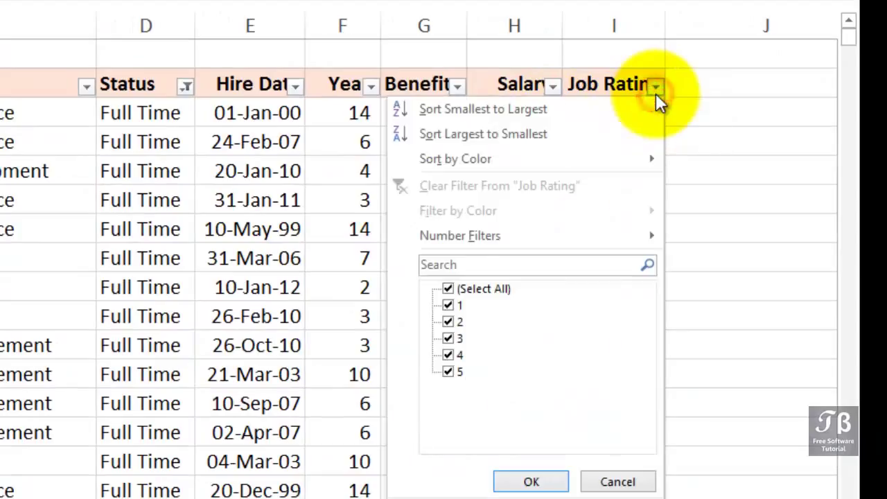
pyautogui.click(449, 290)
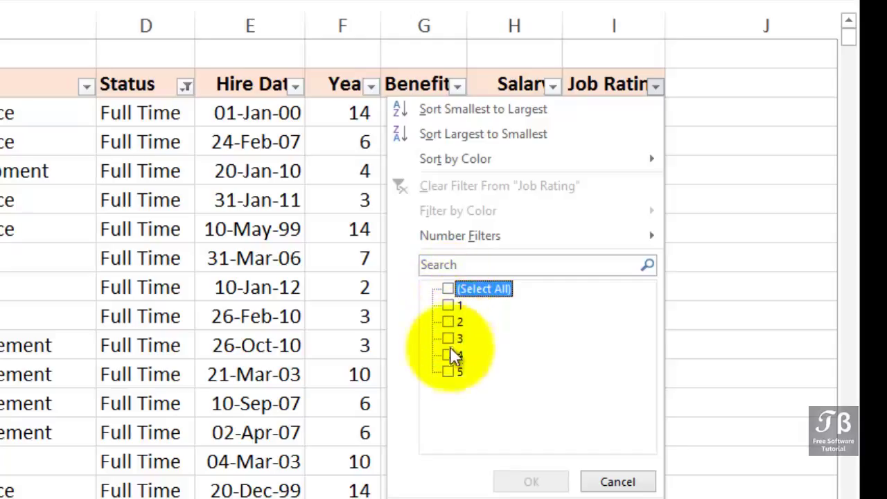
pyautogui.click(454, 376)
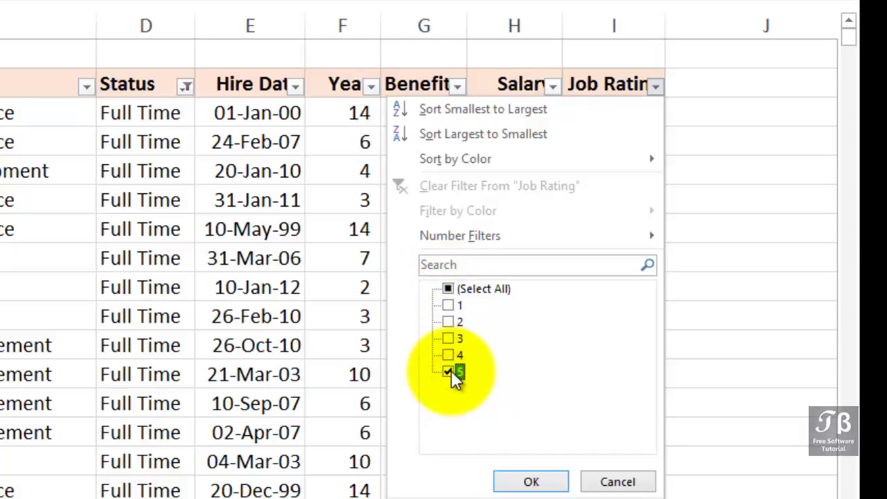
pyautogui.click(521, 481)
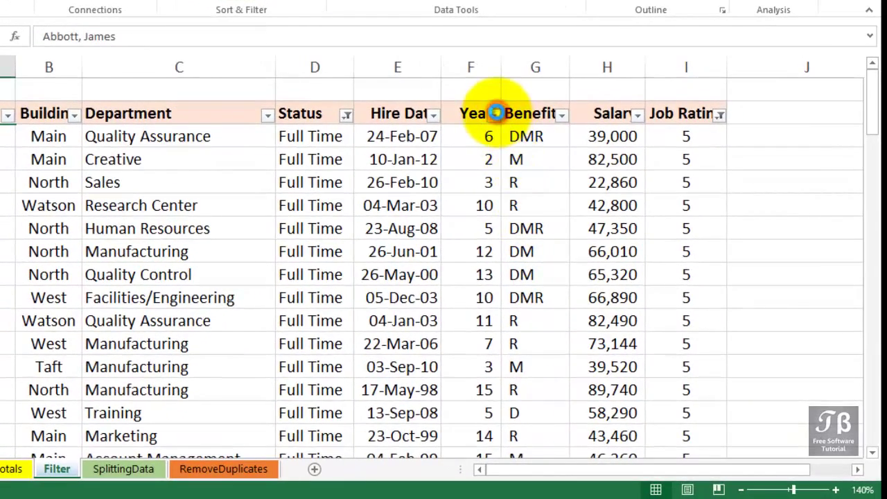
# Bring up the Years column's Number Filters with 'Greater Than Or Equal To'
pyautogui.click(496, 114)
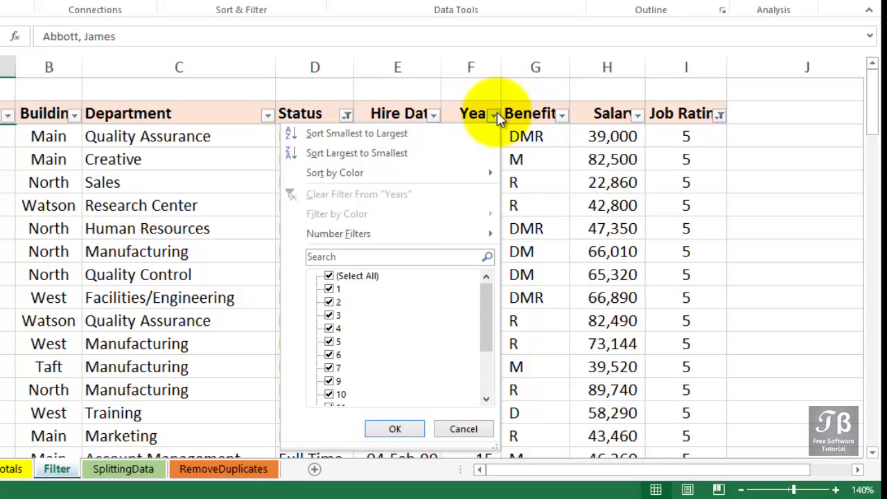
pyautogui.moveTo(483, 287)
pyautogui.mouseDown()
pyautogui.moveTo(483, 360)
pyautogui.moveTo(495, 277)
pyautogui.mouseUp()
pyautogui.moveTo(490, 234)
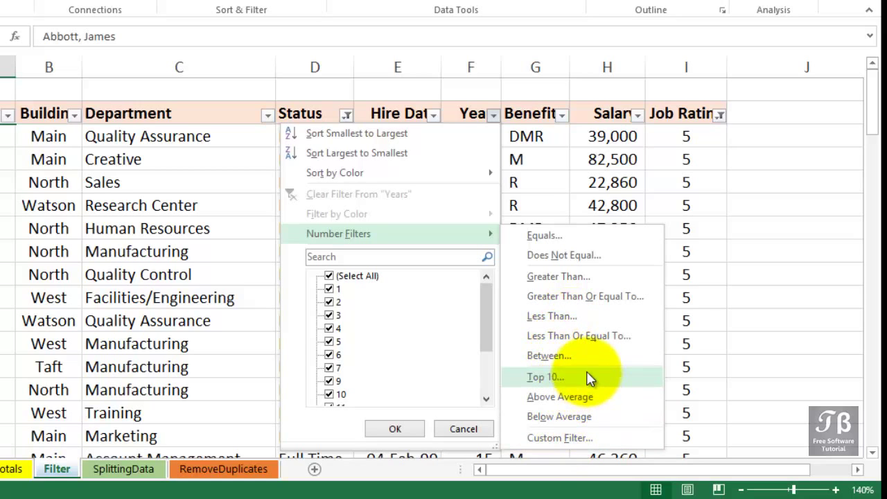
# Set the Years condition to greater than or equal to 10 and apply it
pyautogui.click(598, 300)
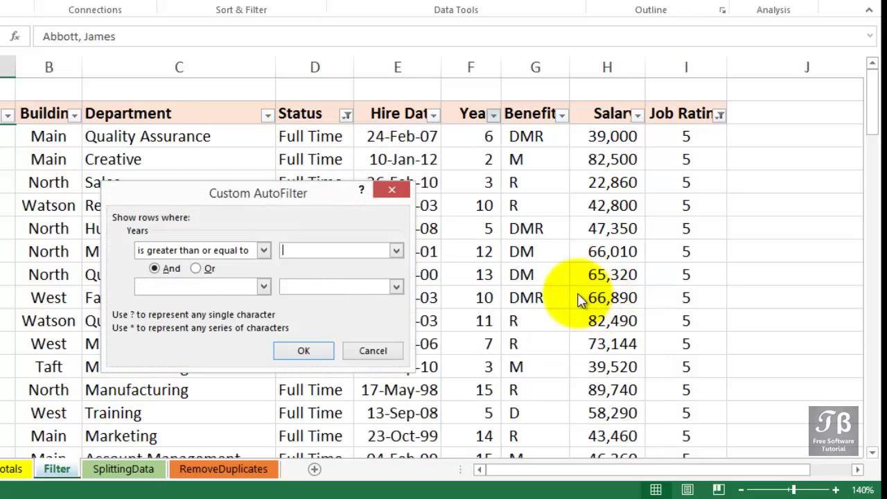
pyautogui.write('10')
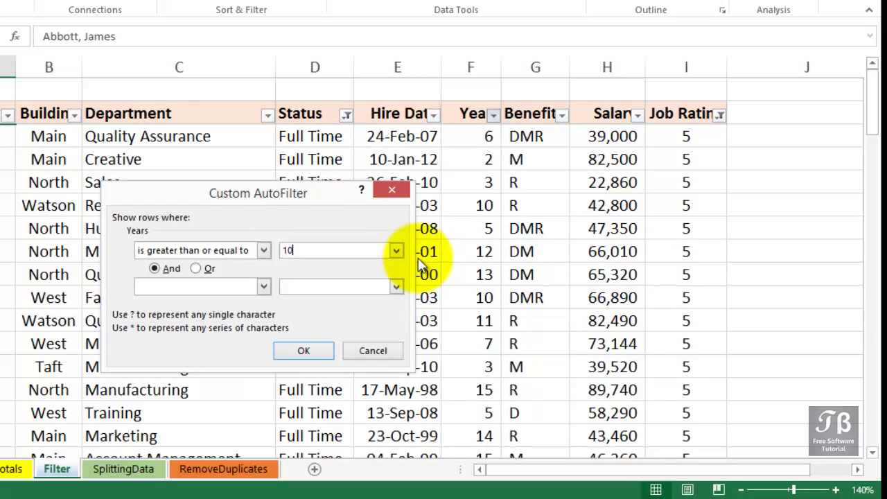
pyautogui.click(297, 353)
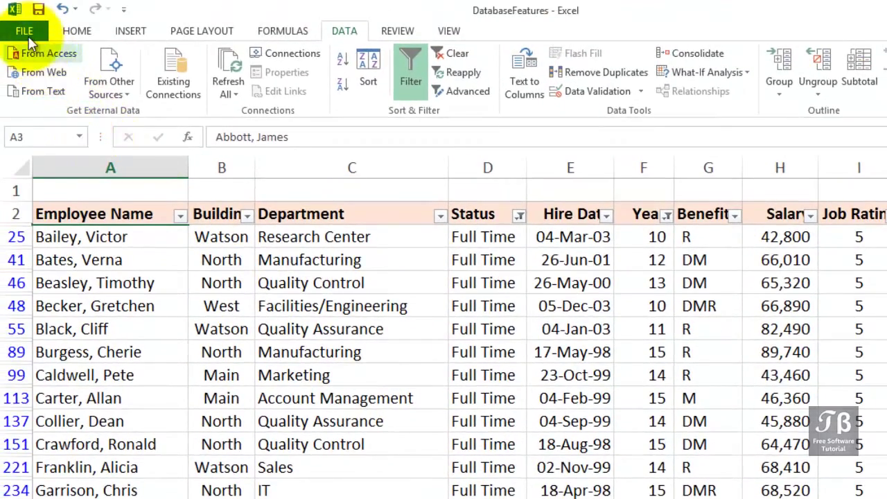
# Review the filtered list in the File backstage, then return to the Filter sheet
pyautogui.click(26, 32)
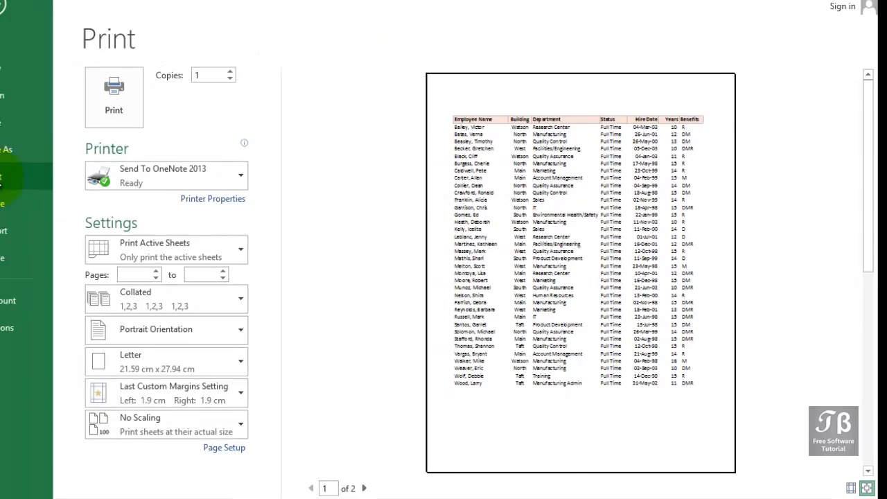
pyautogui.click(32, 22)
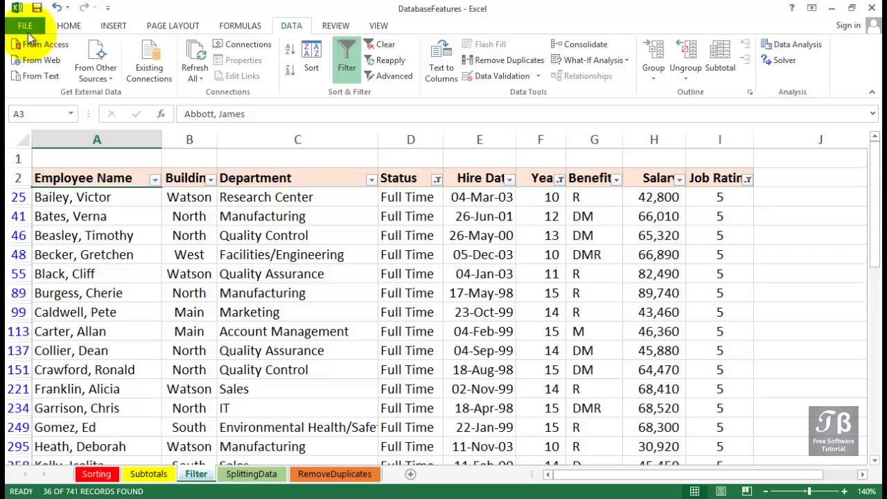
# Select A2:I113 of the filtered rows to read COUNT and SUM in the status bar
pyautogui.moveTo(36, 178); pyautogui.dragTo(730, 180)
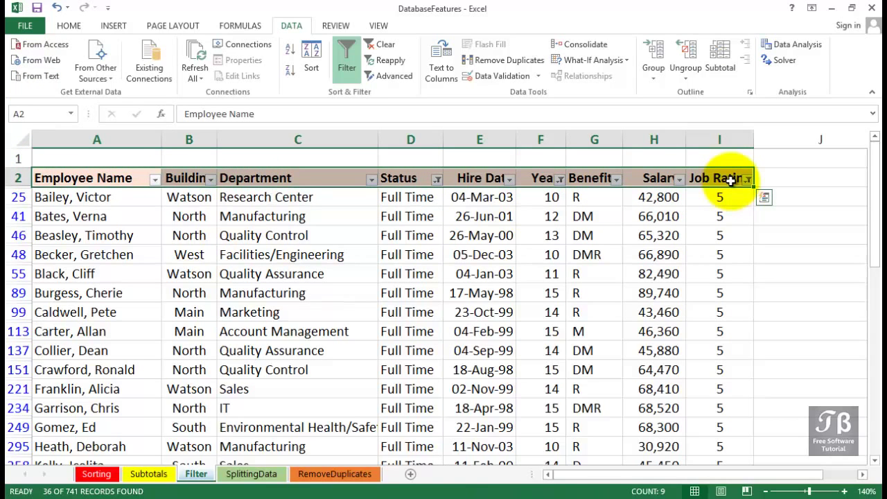
pyautogui.click(731, 336)
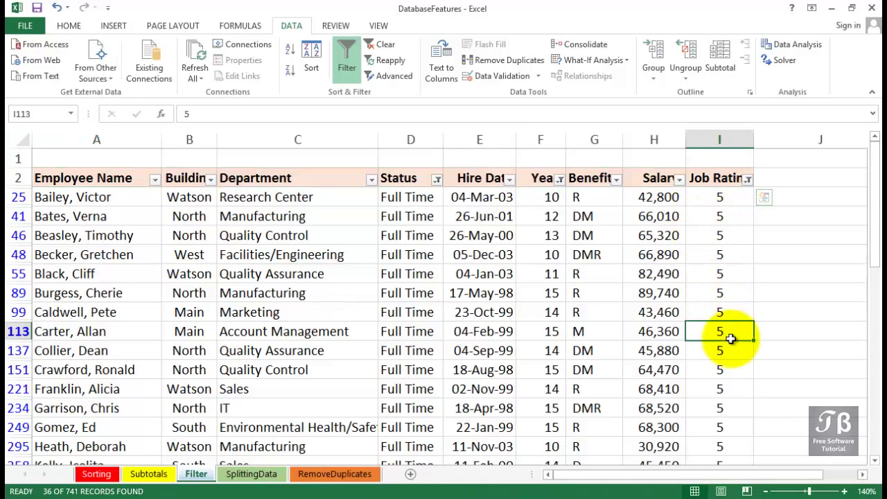
pyautogui.moveTo(731, 337); pyautogui.dragTo(57, 175)
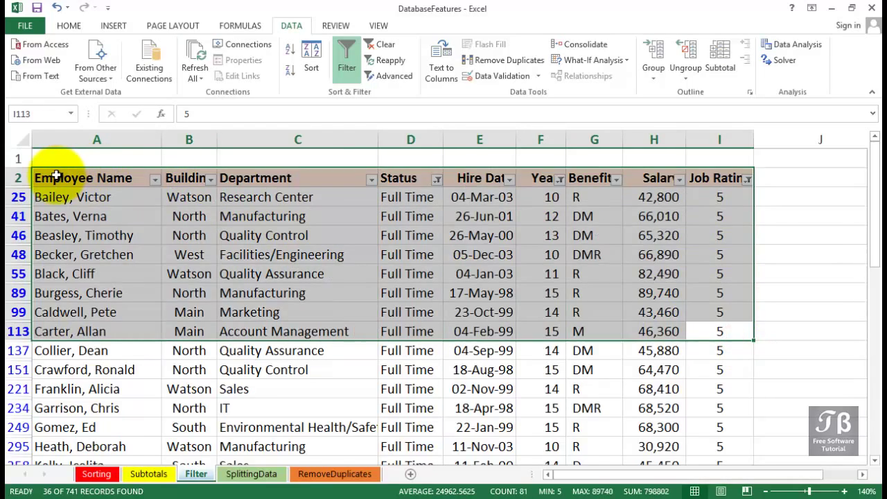
pyautogui.scroll(-3, 57, 175)
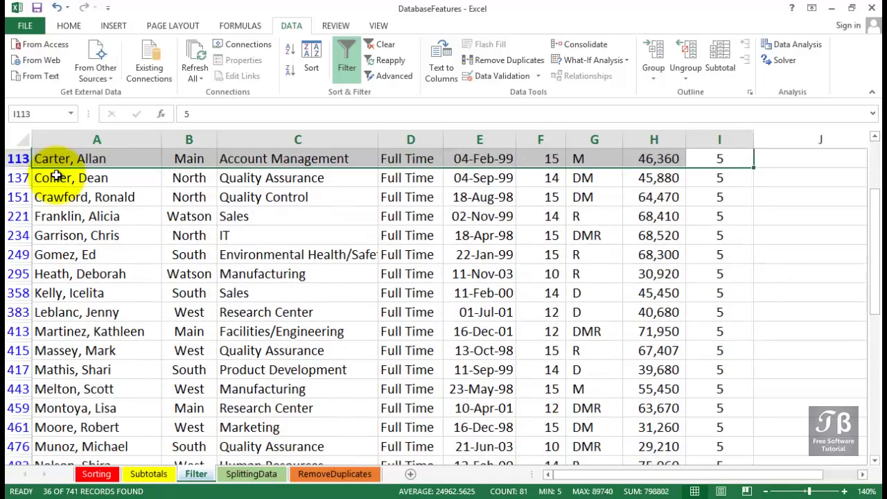
pyautogui.scroll(3, 57, 175)
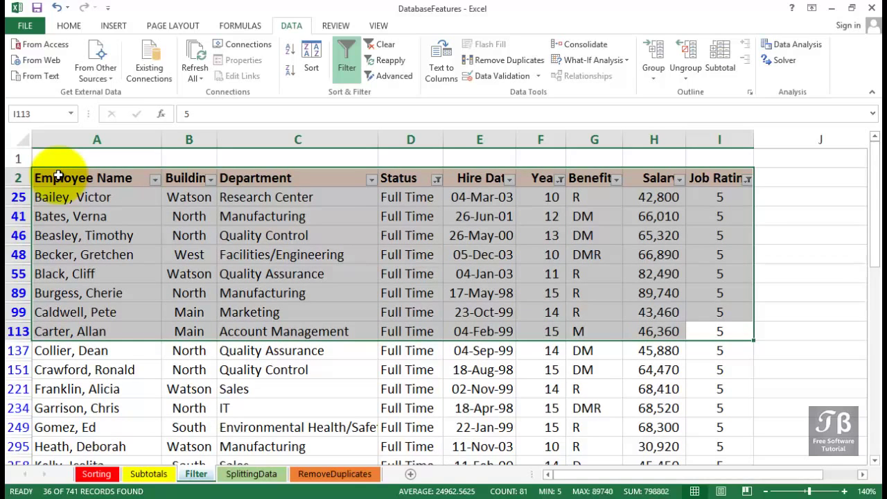
# Reselect the Employee Name header and close the Status filter options unchanged
pyautogui.click(59, 175)
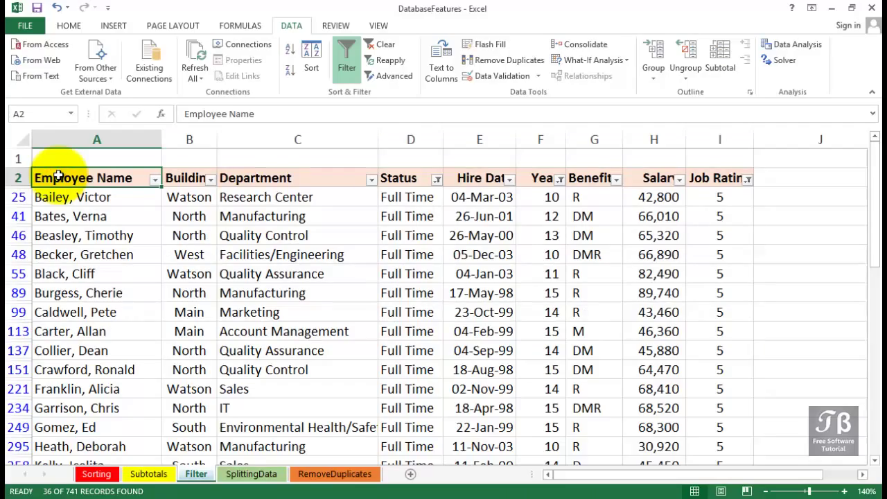
pyautogui.click(436, 182)
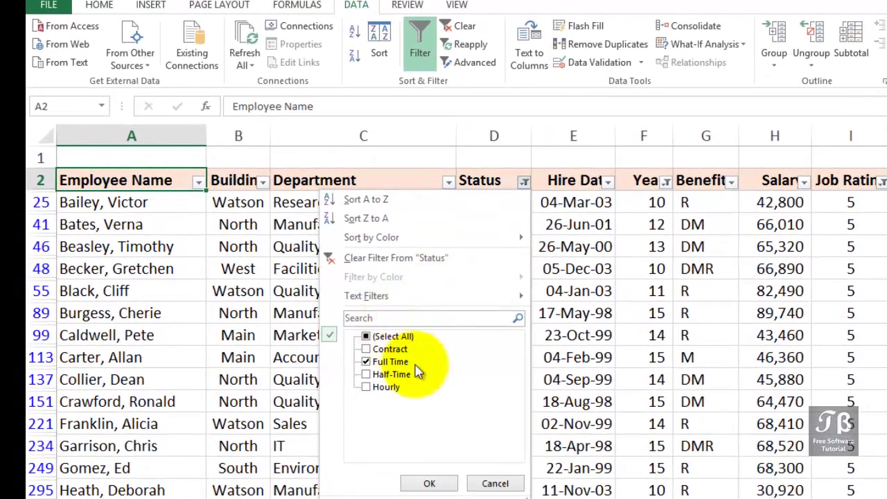
pyautogui.click(497, 484)
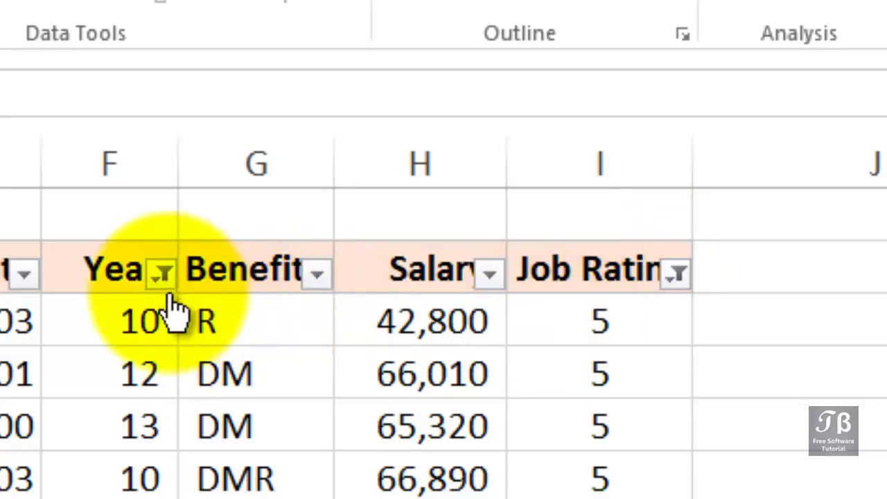
pyautogui.moveTo(167, 295)
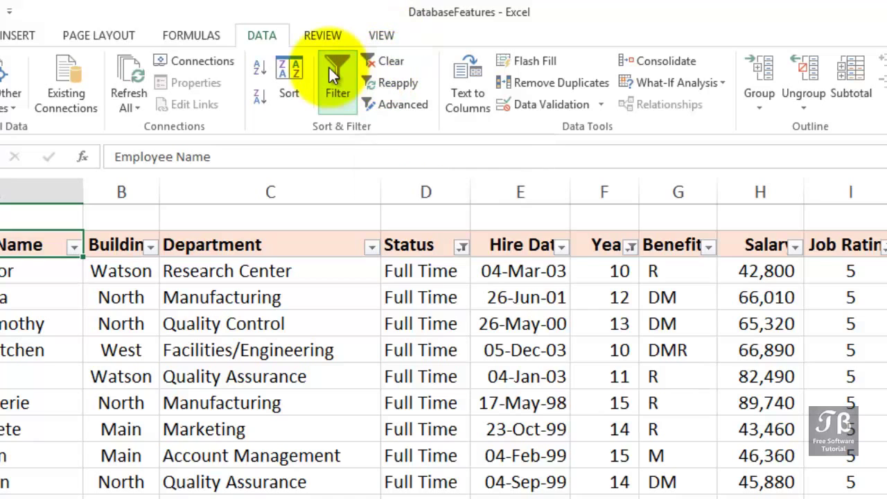
pyautogui.click(386, 61)
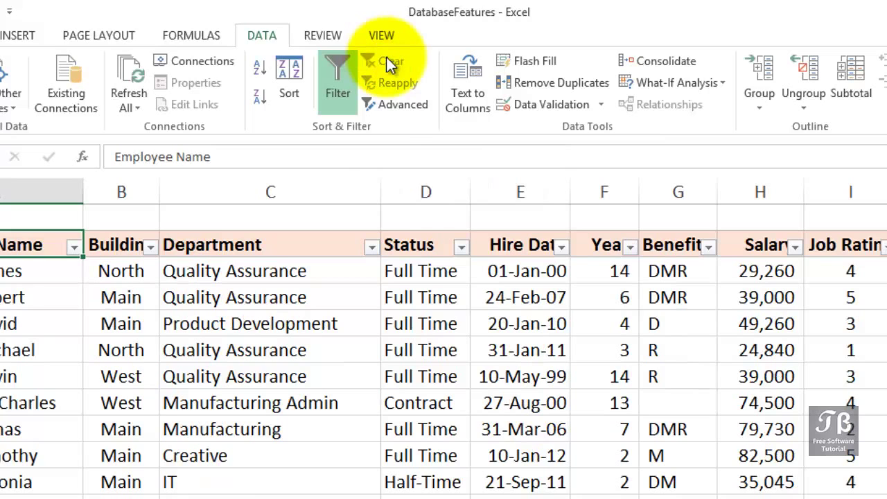
pyautogui.click(518, 273)
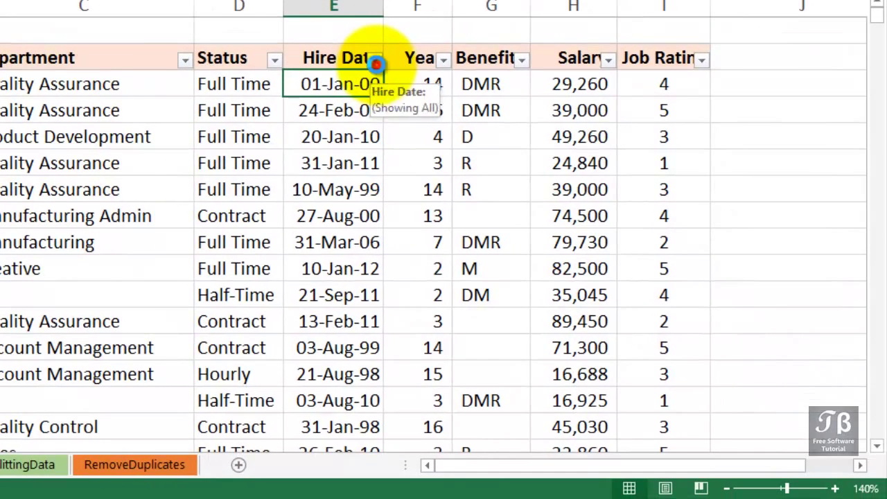
pyautogui.click(375, 61)
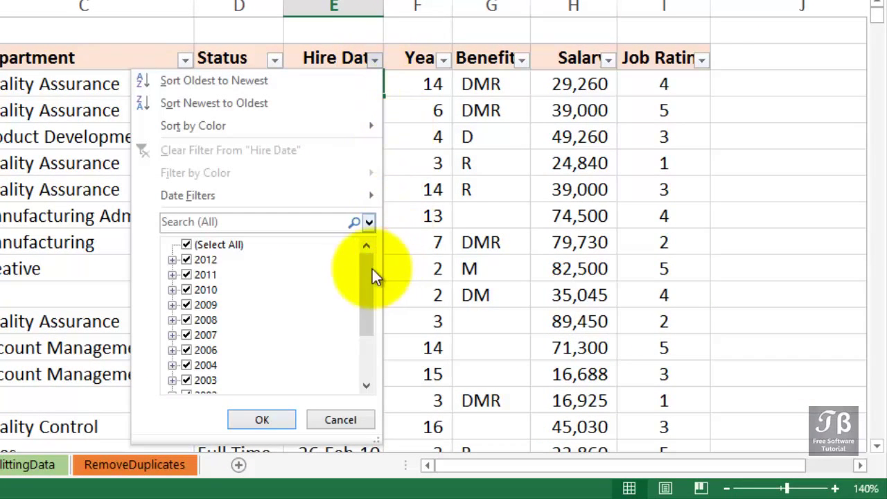
pyautogui.moveTo(362, 265); pyautogui.dragTo(361, 336)
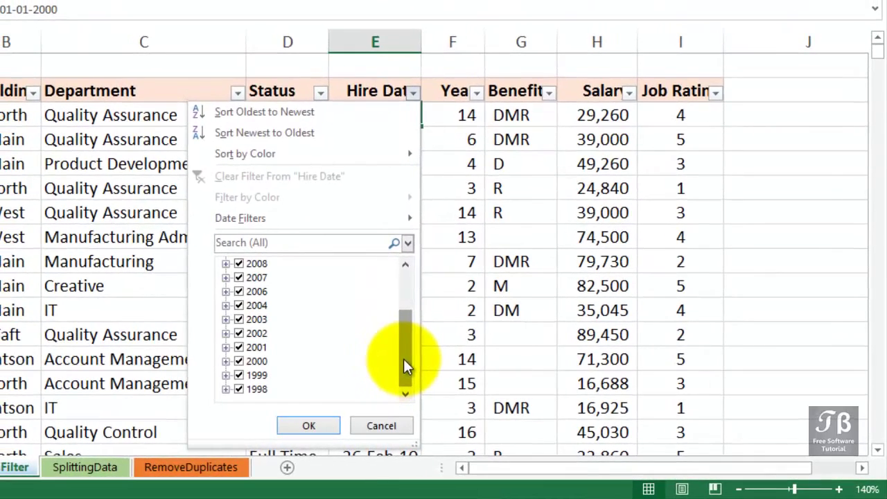
pyautogui.moveTo(410, 218)
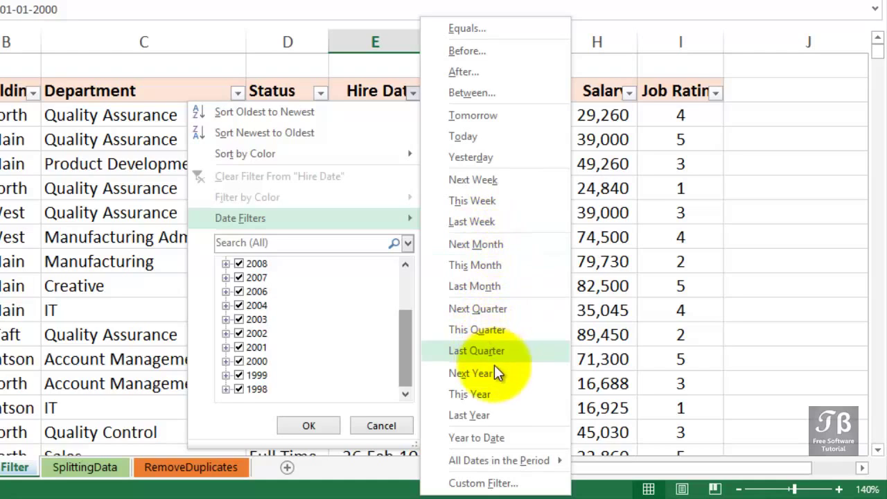
pyautogui.moveTo(493, 459)
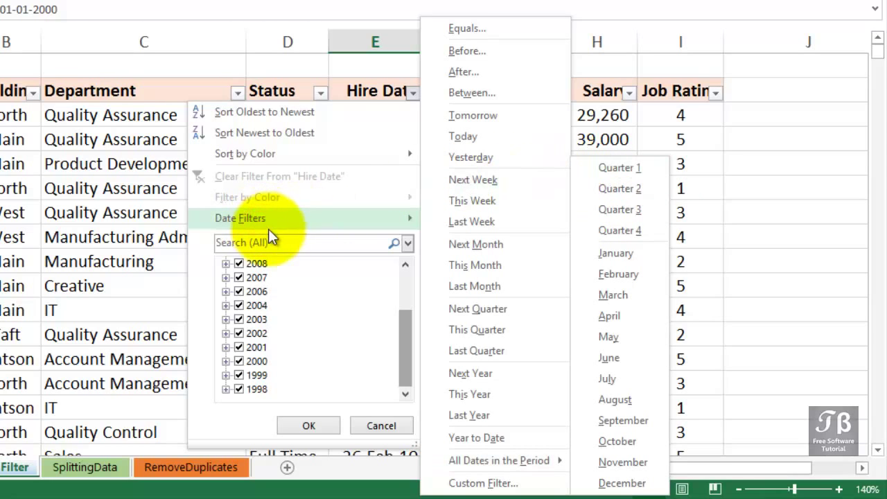
pyautogui.click(382, 425)
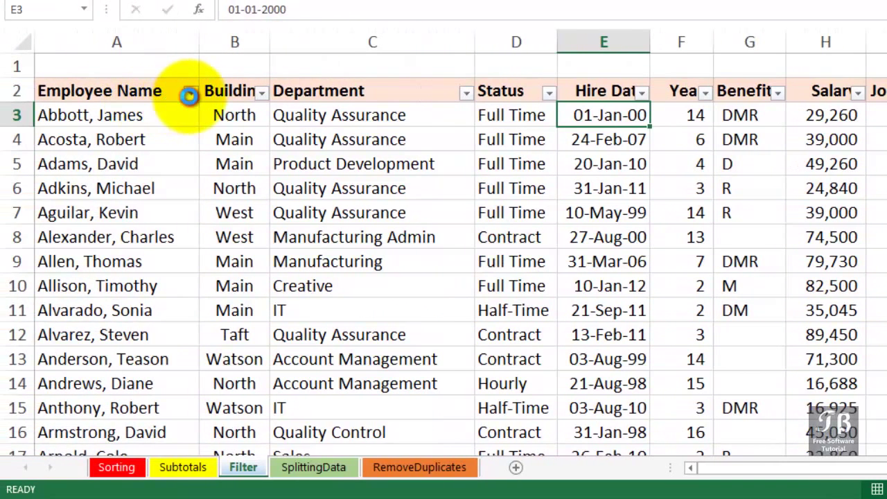
# Search the Employee Name filter list for 'robert'
pyautogui.click(75, 93)
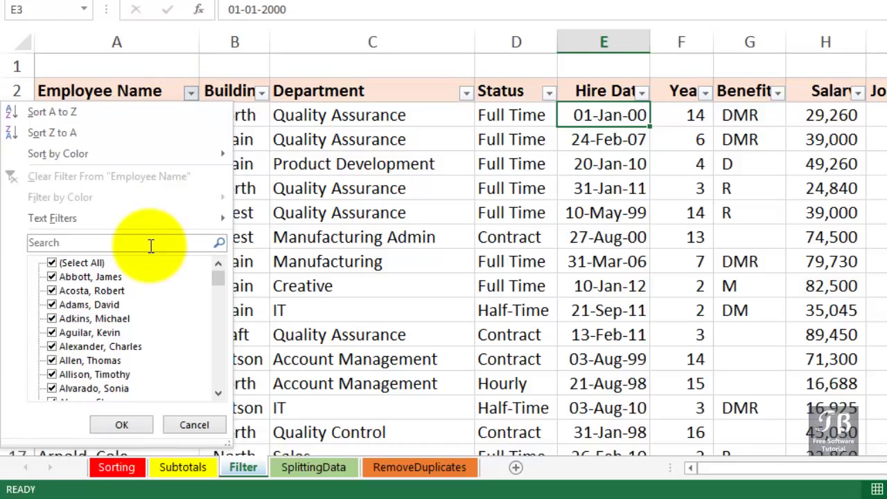
pyautogui.click(151, 243)
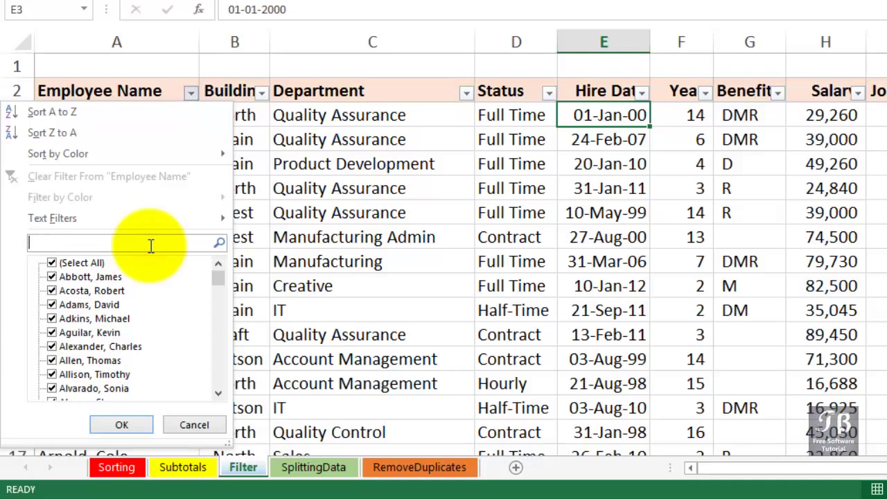
pyautogui.write('r')
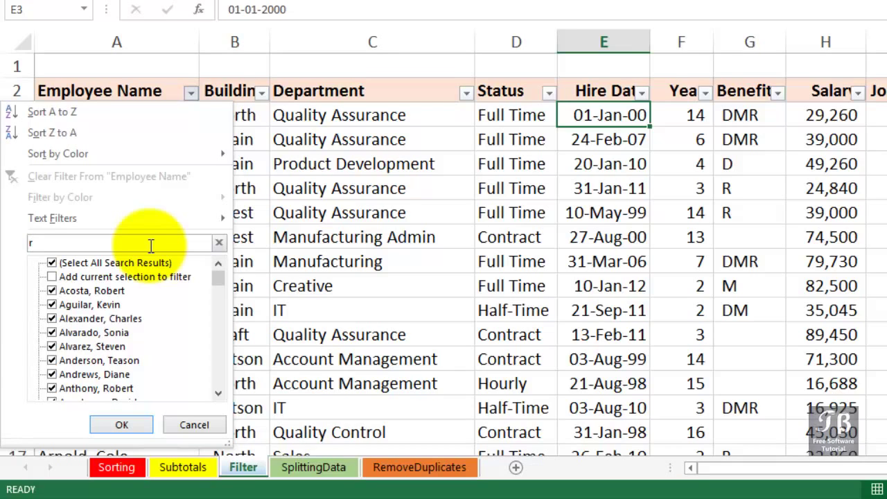
pyautogui.write('ob')
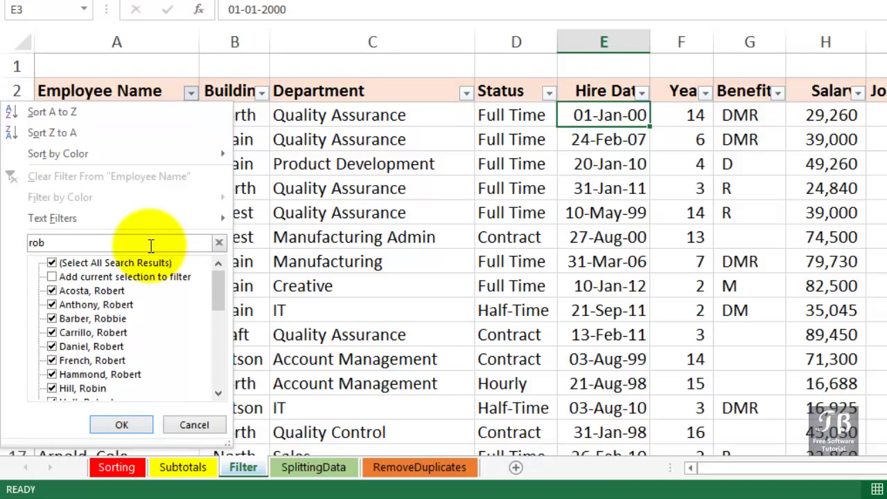
pyautogui.write('ert')
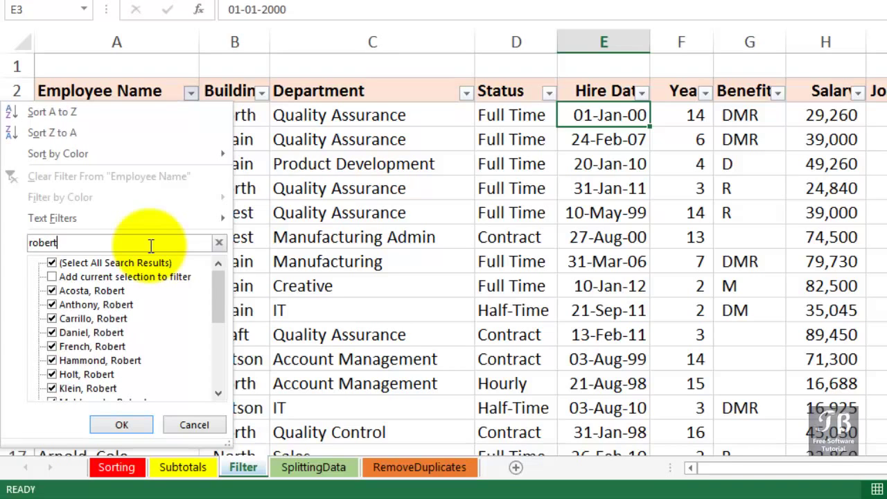
pyautogui.moveTo(220, 297); pyautogui.dragTo(216, 388)
# Apply the 'robert' name filter and scroll through the 20 matching employees
pyautogui.click(122, 424)
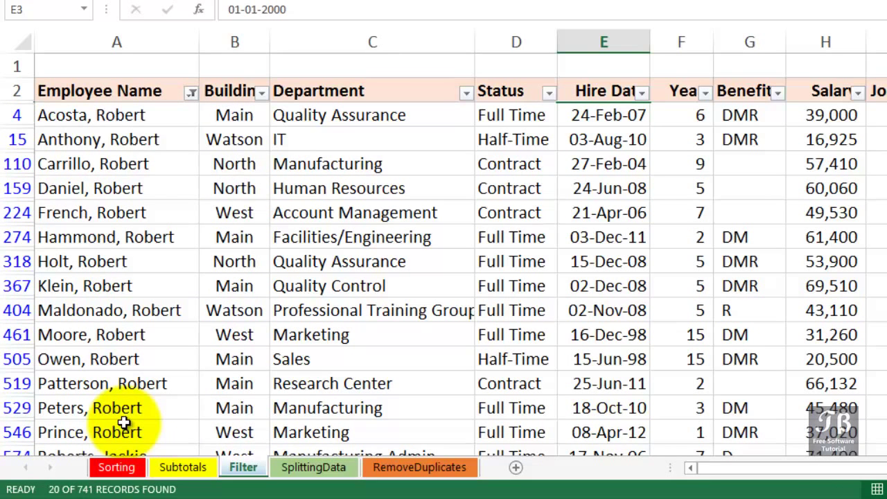
pyautogui.scroll(-2, 166, 412)
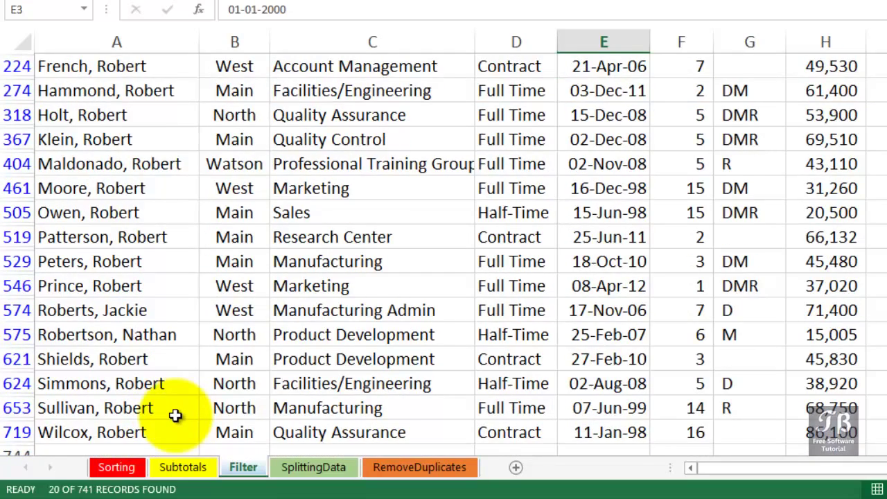
pyautogui.scroll(-2, 176, 416)
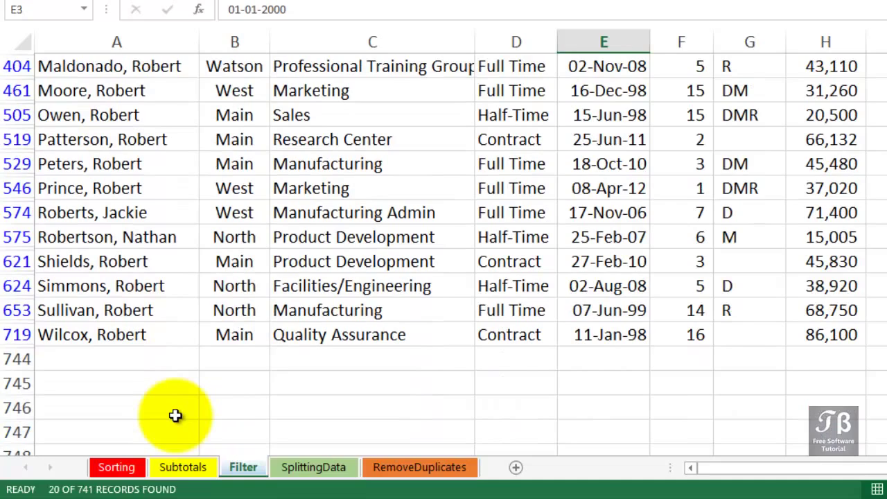
pyautogui.scroll(4, 175, 415)
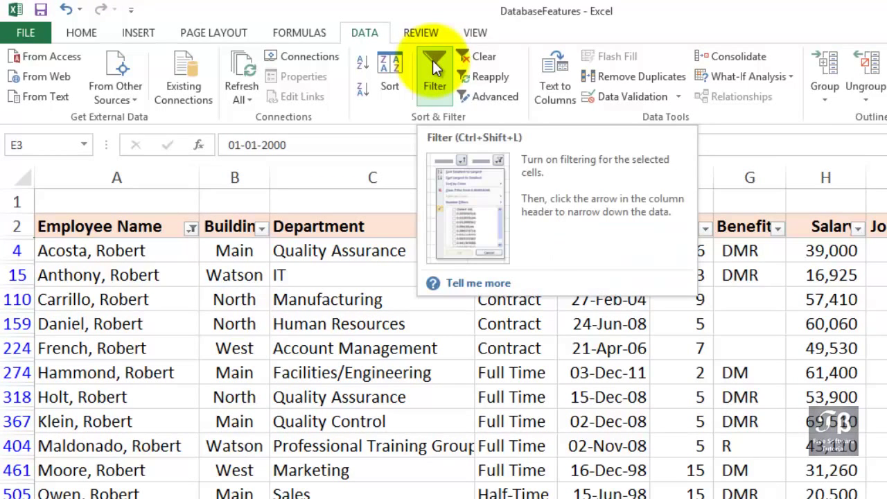
# Switch off AutoFilter on the employee table to show every row without header arrows
pyautogui.click(432, 60)
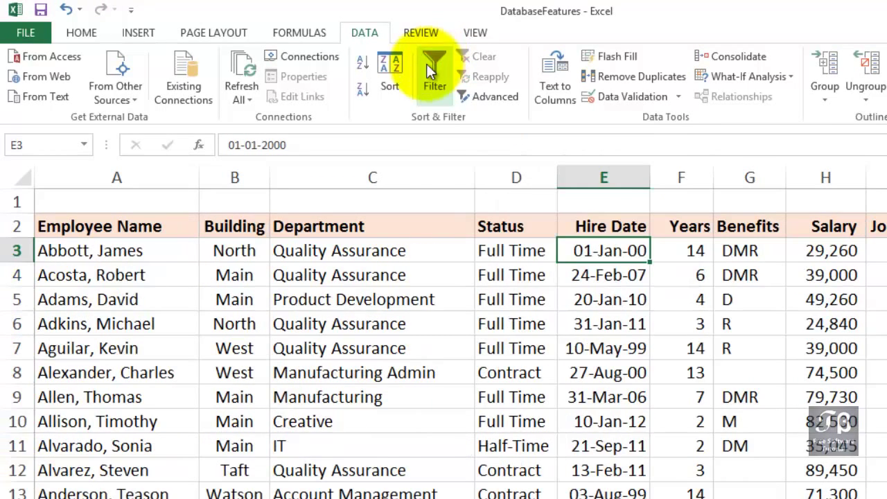